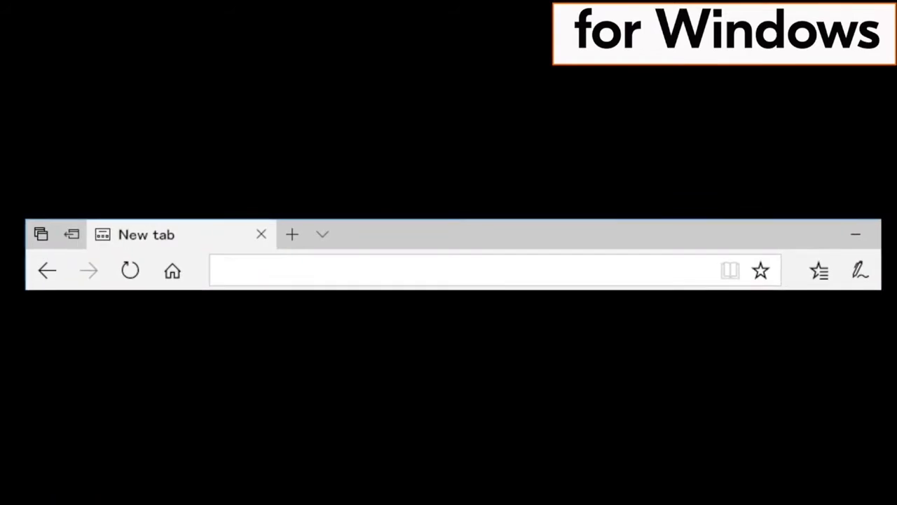
type("https://kyocera")
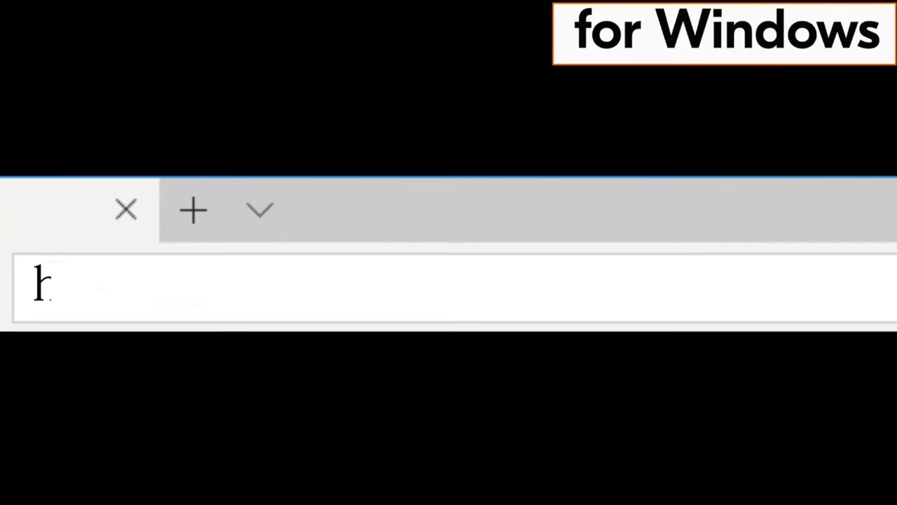
type(".info/")
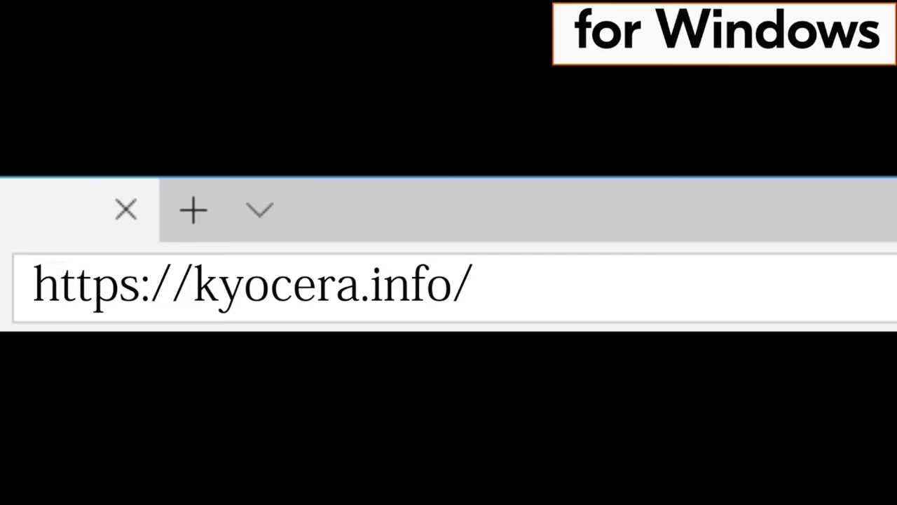
key("Return")
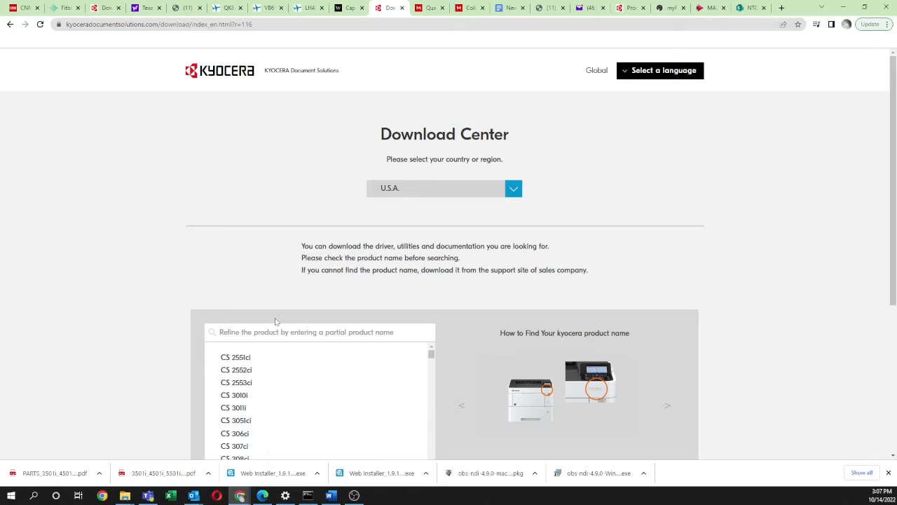
left_click(245, 332)
type("pa2000")
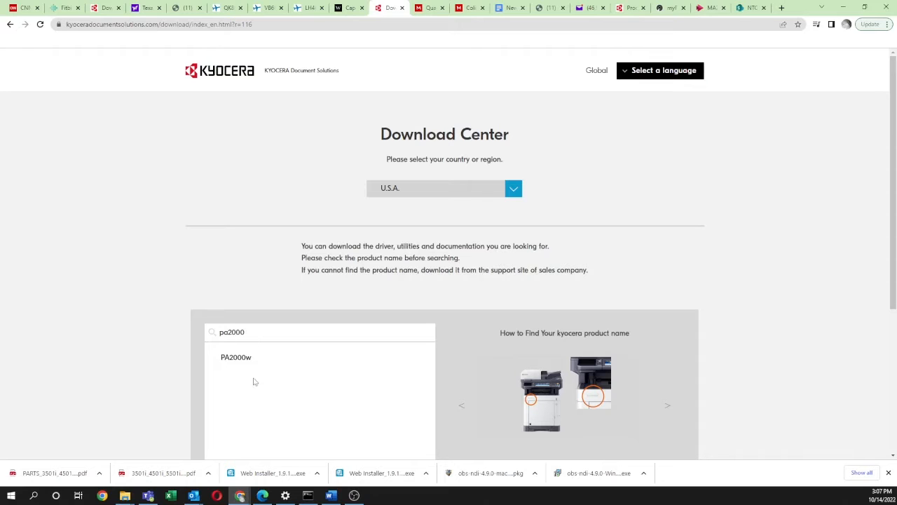
left_click(245, 362)
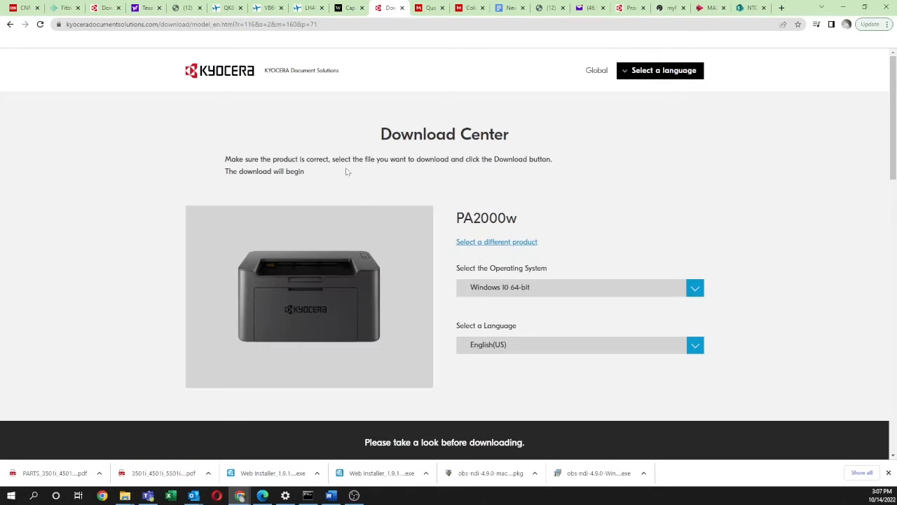
Download the Windows-only Web Installer for Windows 10 64-bit under Easy Installation, agreeing to the licence terms.
left_click(694, 293)
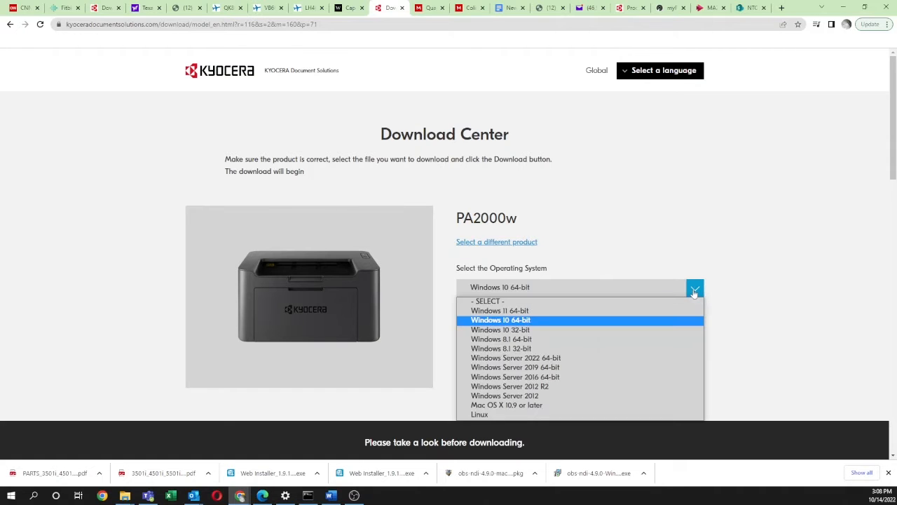
left_click(694, 293)
scroll(723, 290, "down", 2)
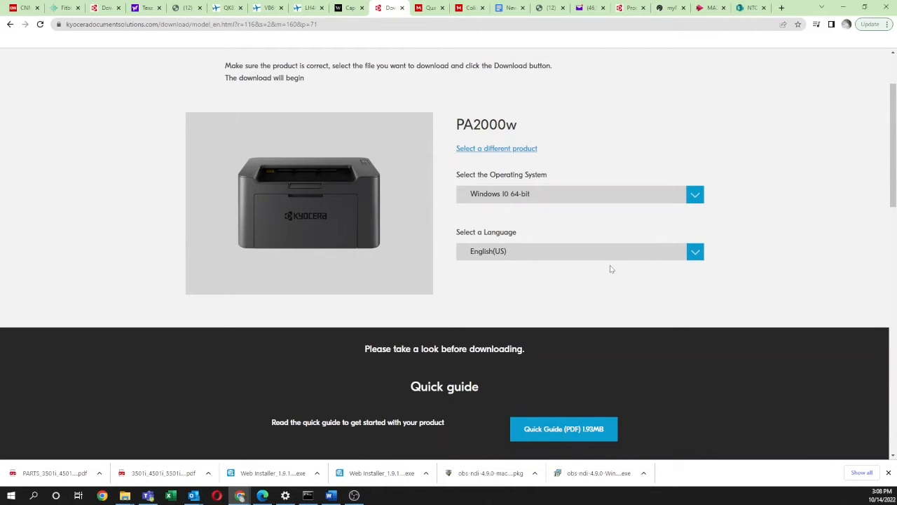
scroll(610, 270, "down", 7)
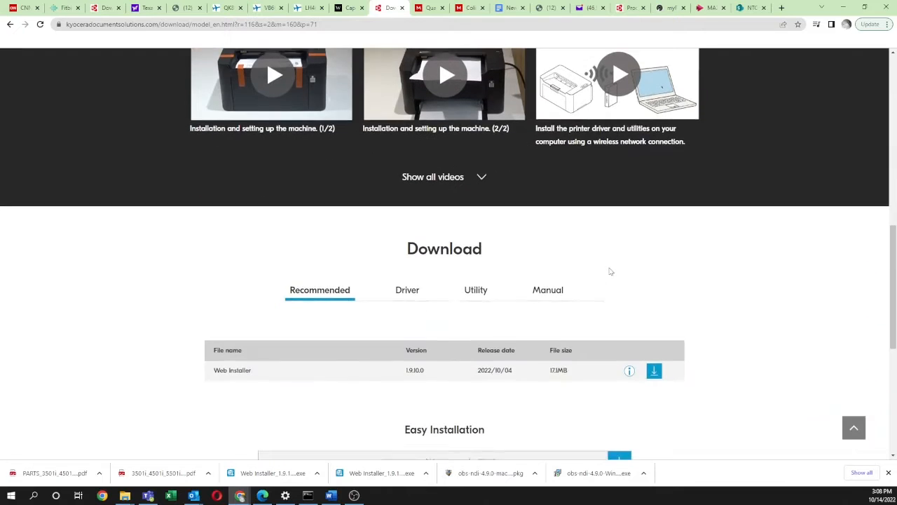
scroll(610, 272, "down", 2)
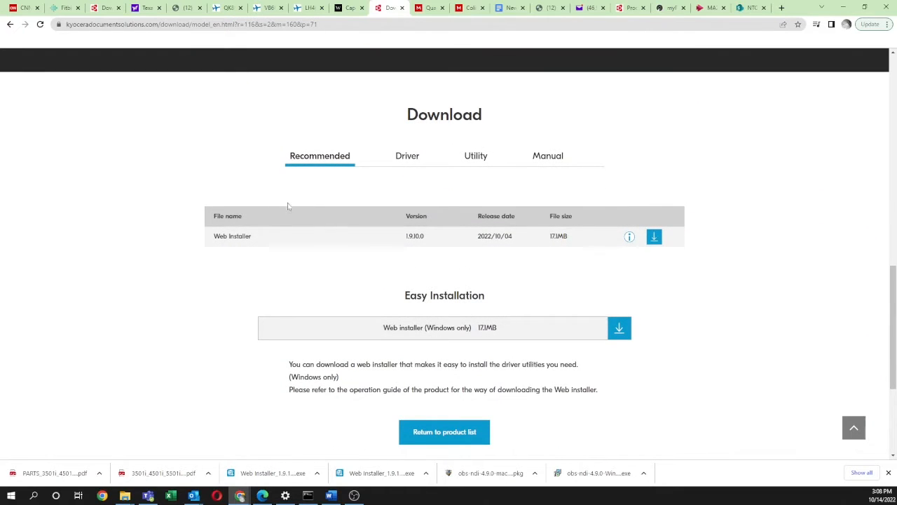
left_click(619, 327)
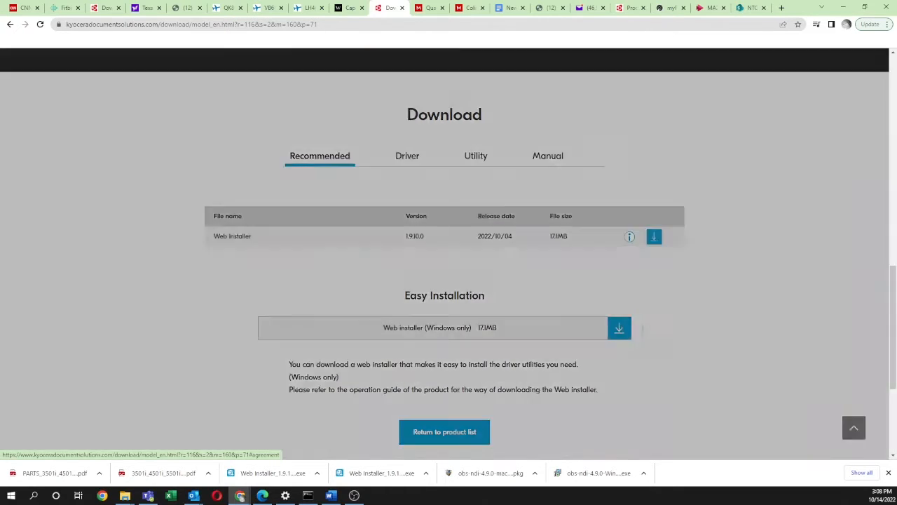
scroll(501, 224, "down", 5)
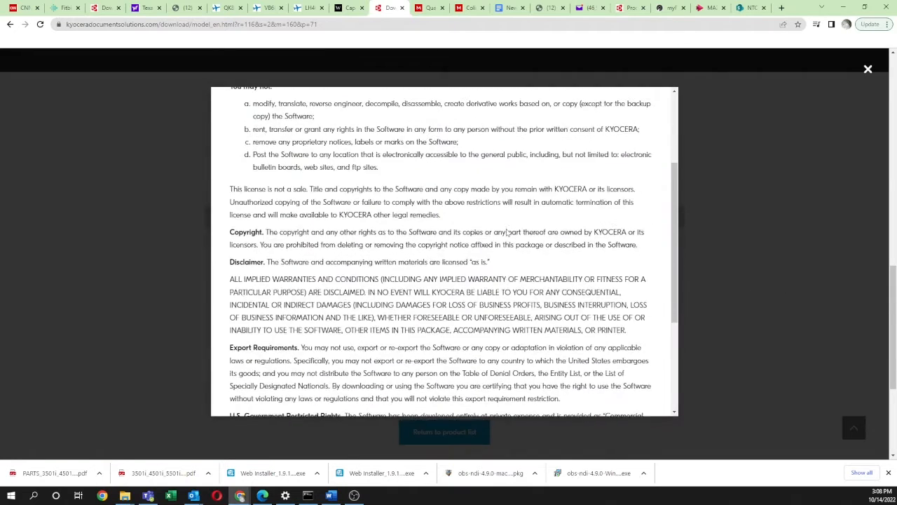
left_click(439, 376)
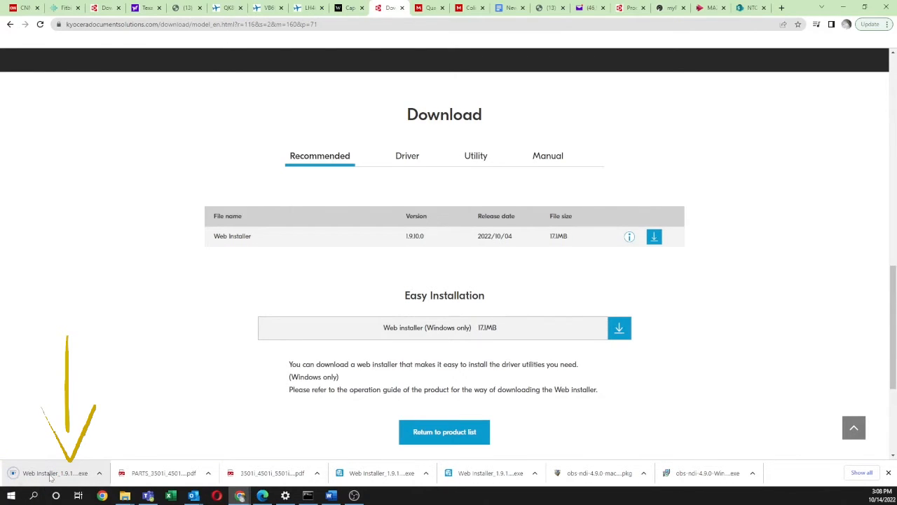
Run the downloaded Web Installer, accept its licence agreement and acknowledge the Resource and Energy Saving notice.
left_click(50, 474)
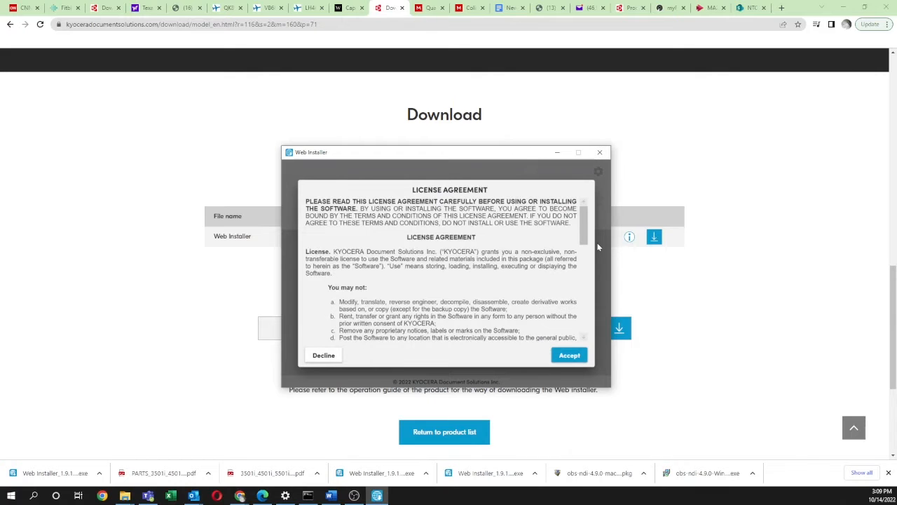
left_click_drag(585, 242, 584, 312)
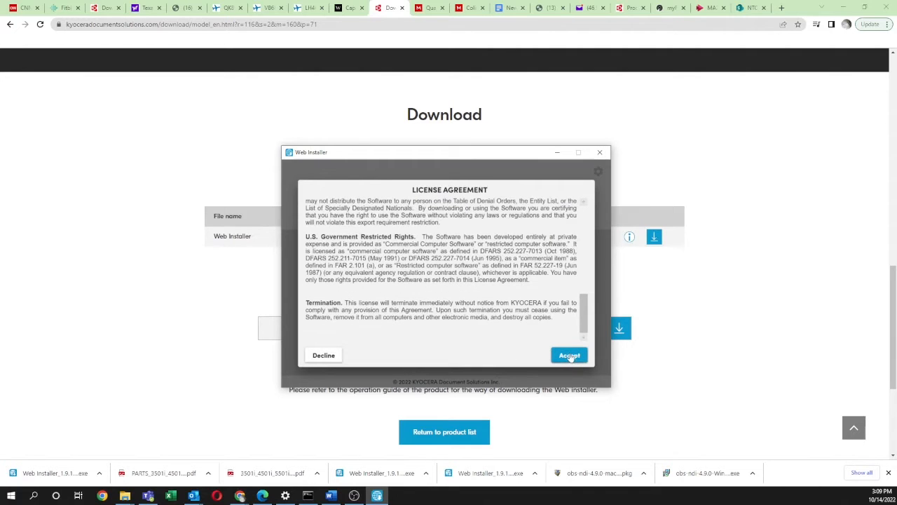
left_click(570, 356)
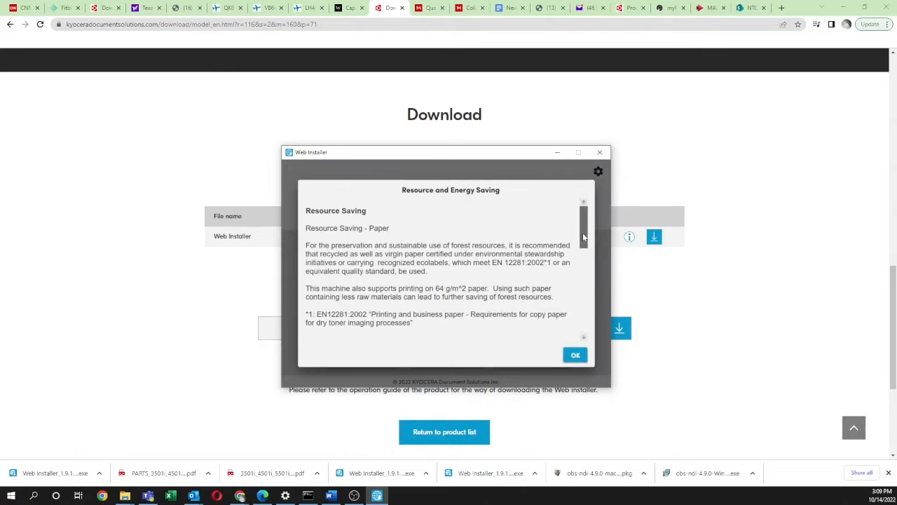
left_click_drag(584, 225, 584, 312)
left_click(576, 354)
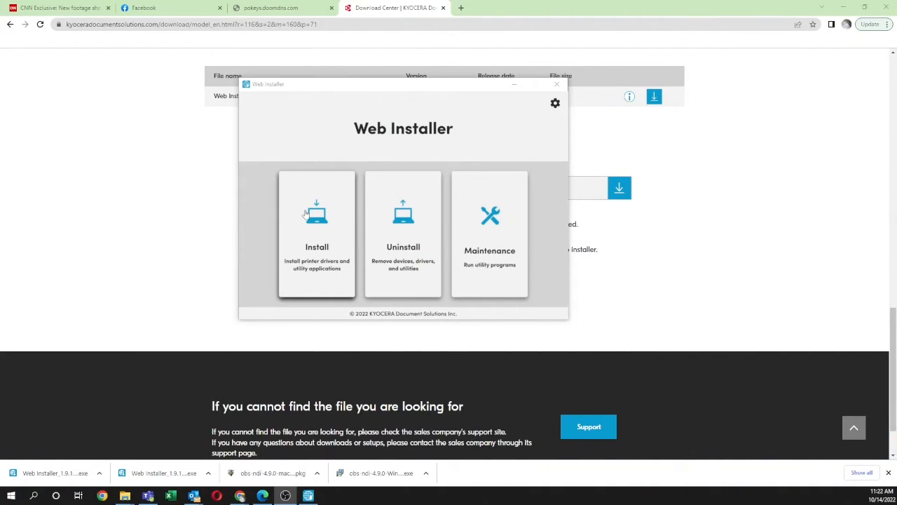
Install the GX DRIVER and KYOCERA Client Tool for the USB-connected PA2000w.
left_click(316, 226)
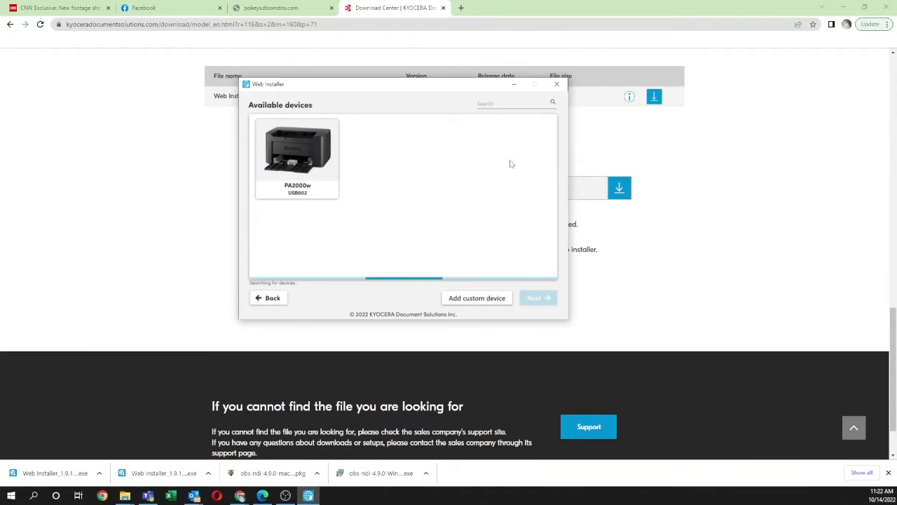
left_click(293, 164)
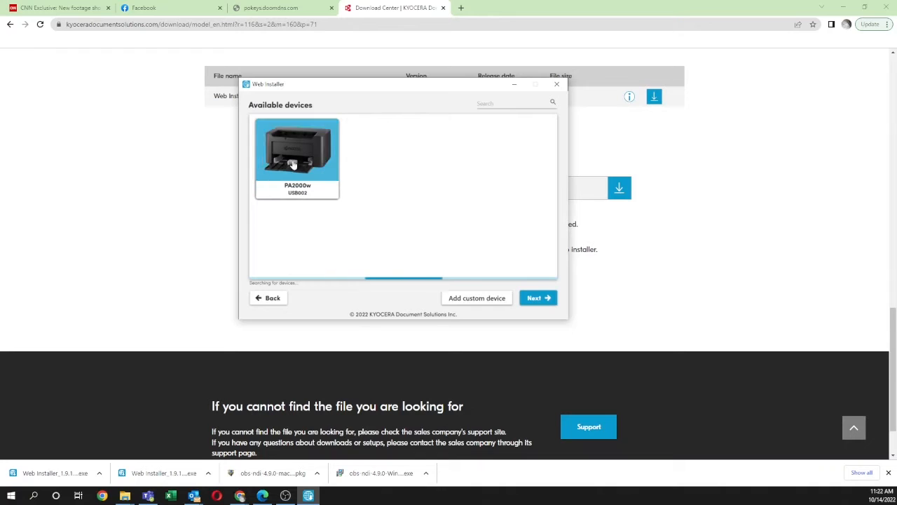
left_click(537, 298)
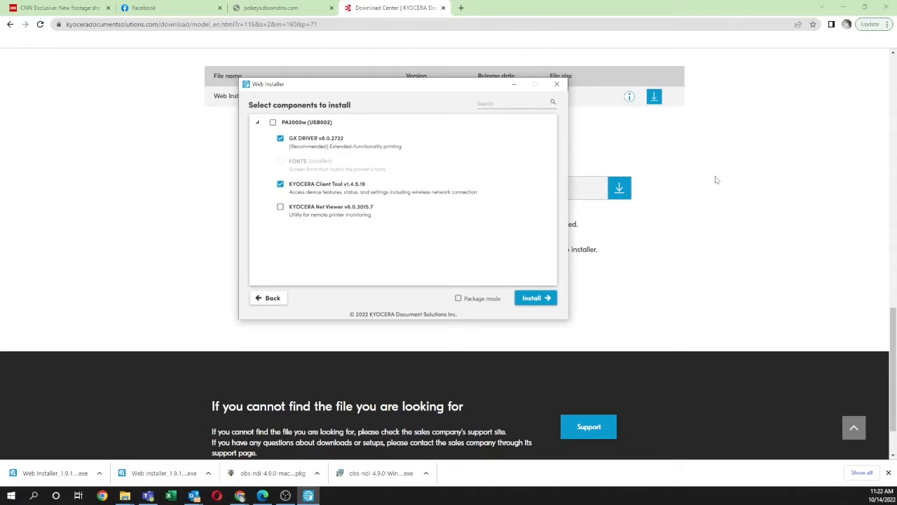
left_click(531, 299)
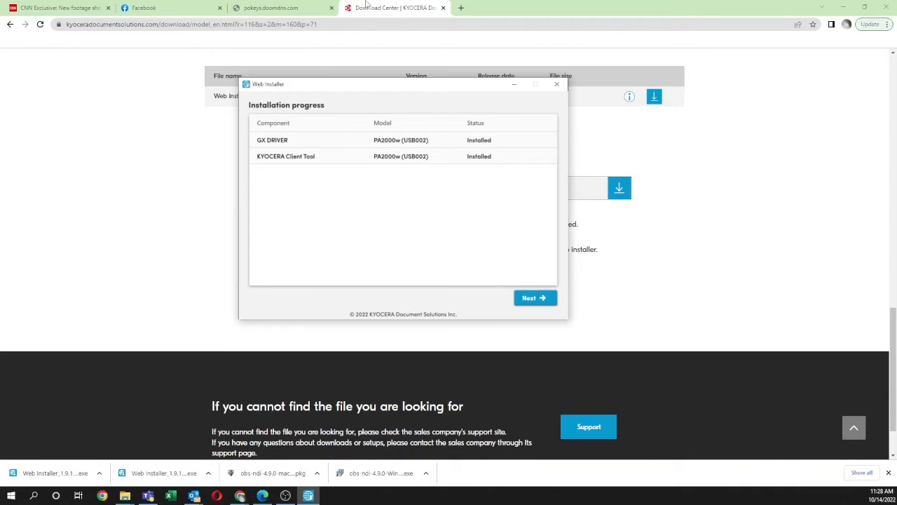
Configure the printer with a test page, default-printer status and the Client Tool opened, and exit the Web Installer.
left_click(538, 298)
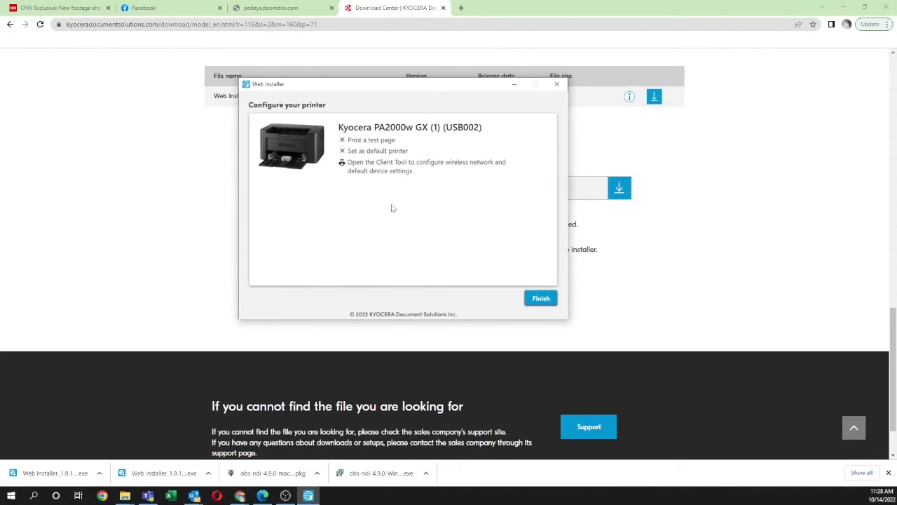
left_click(343, 141)
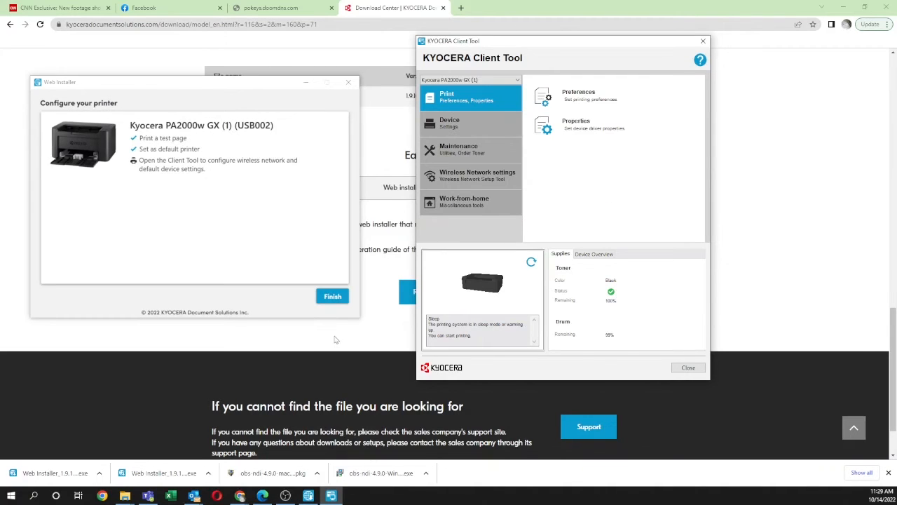
left_click(332, 296)
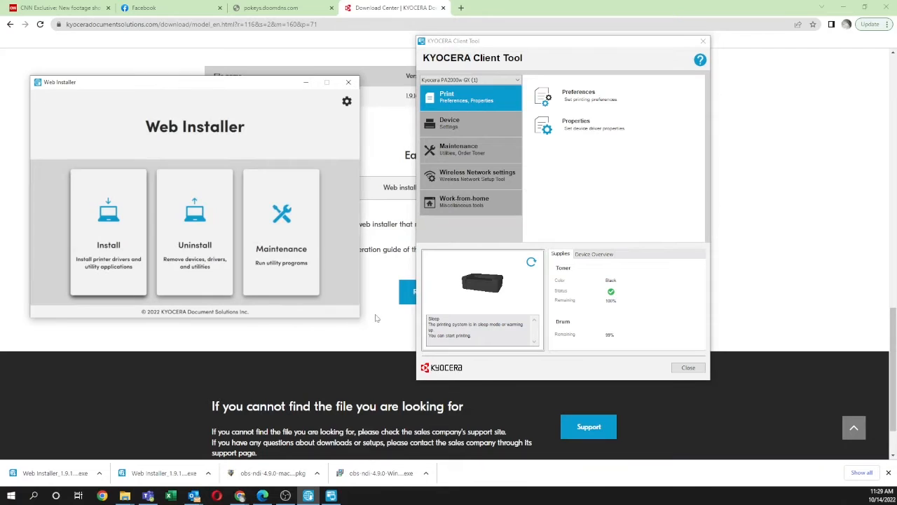
left_click(349, 82)
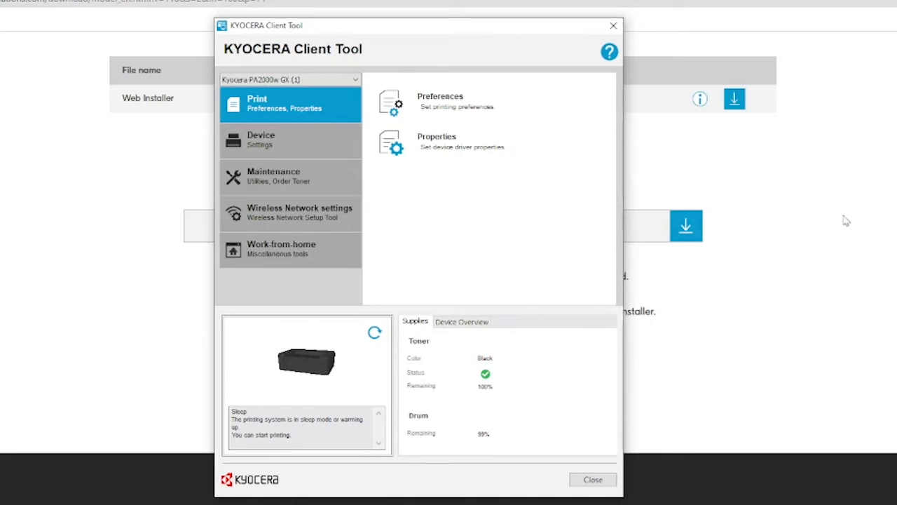
Start the Wireless Network Setup Tool and choose to set up the connection without WPS, continuing to the available access points.
left_click(283, 218)
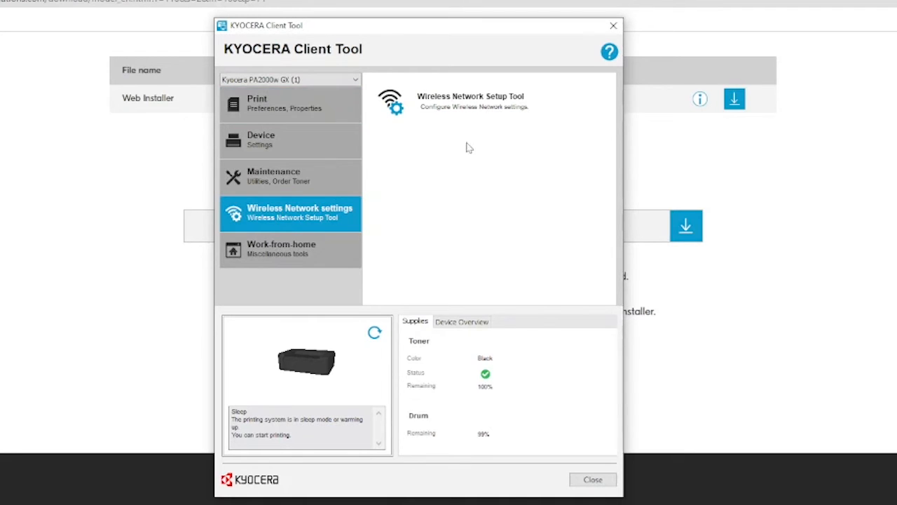
left_click(471, 103)
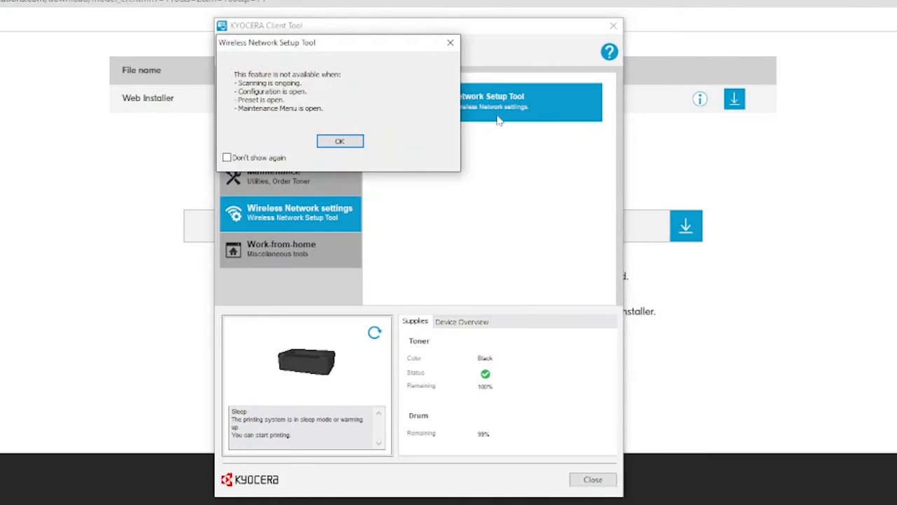
left_click(339, 143)
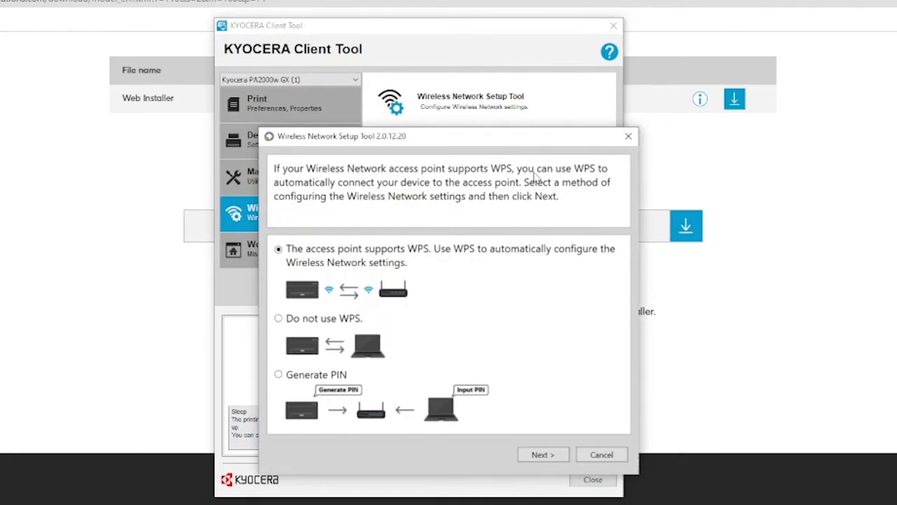
left_click(278, 319)
left_click(545, 455)
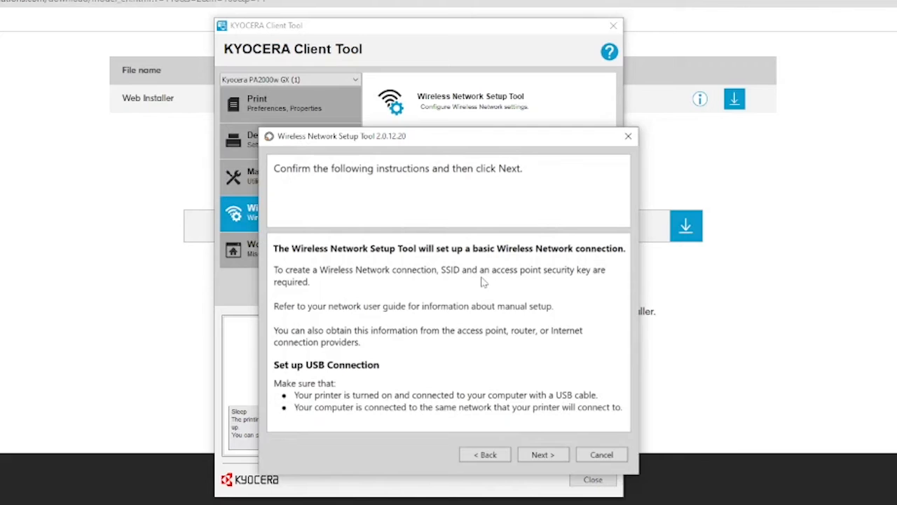
left_click(538, 456)
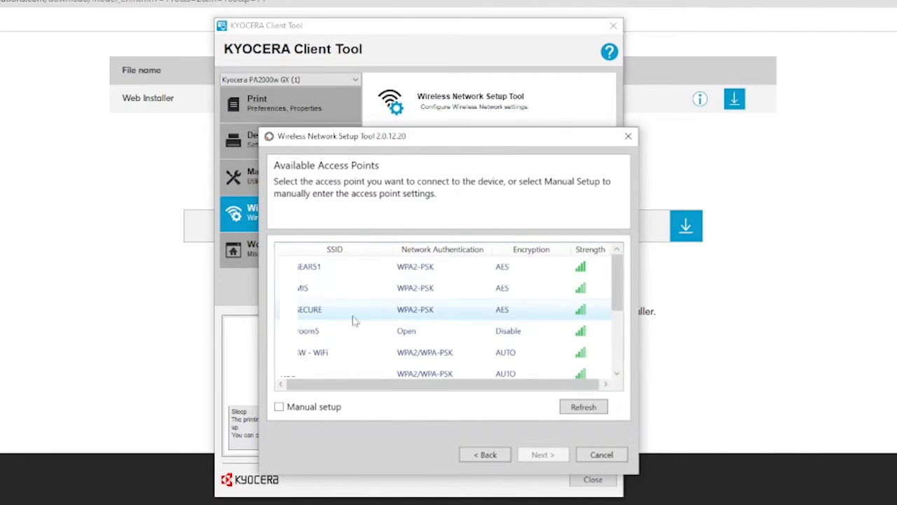
Choose the WPA2-PSK access point whose name ends in EAR51 as the printer's wireless network.
left_click(303, 271)
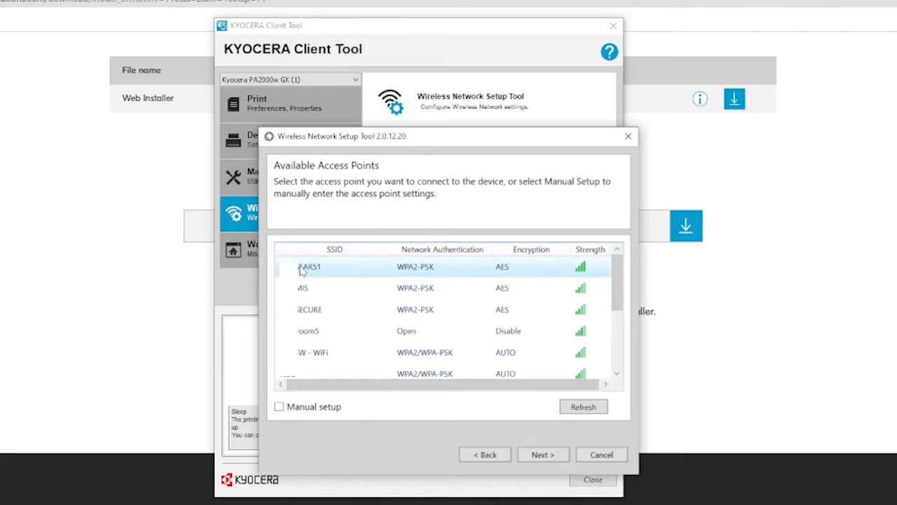
left_click(320, 267)
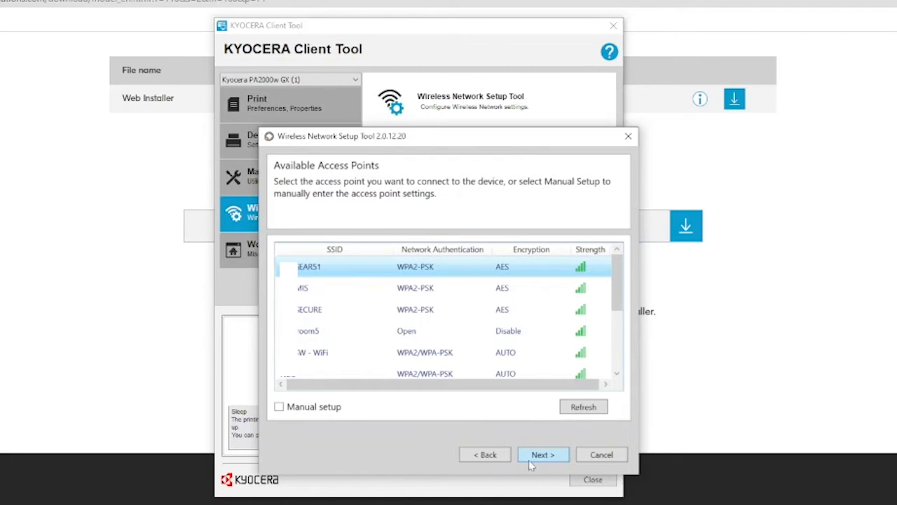
left_click(542, 455)
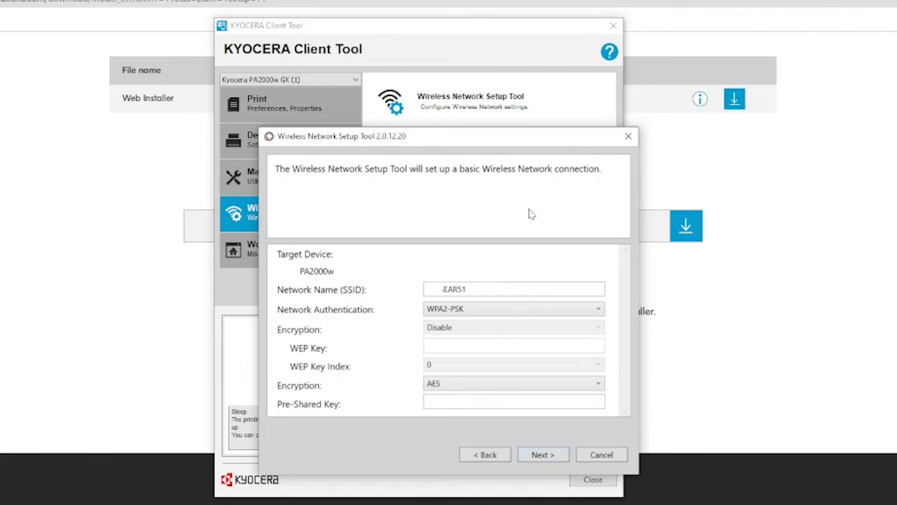
Enter the network's pre-shared key, connect the printer and finish the setup with Print with Wireless Network enabled.
left_click(434, 404)
type("••••••••••••")
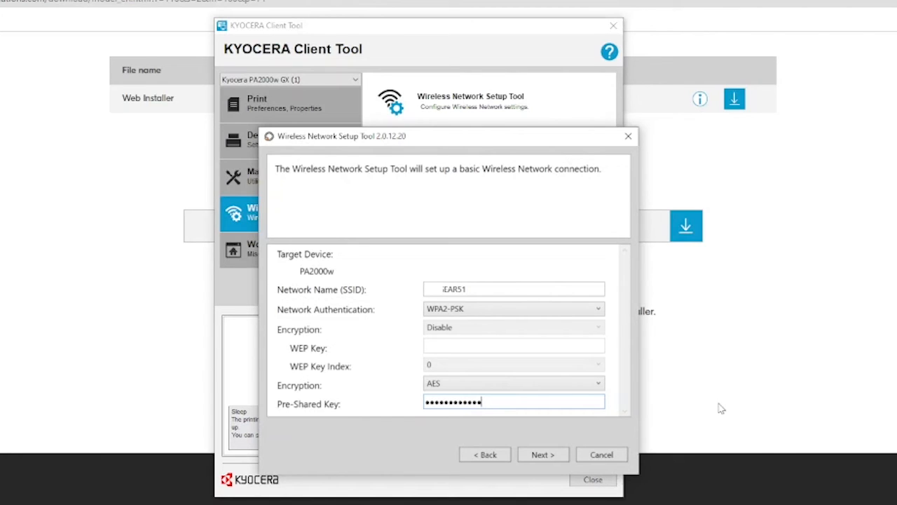
left_click(542, 457)
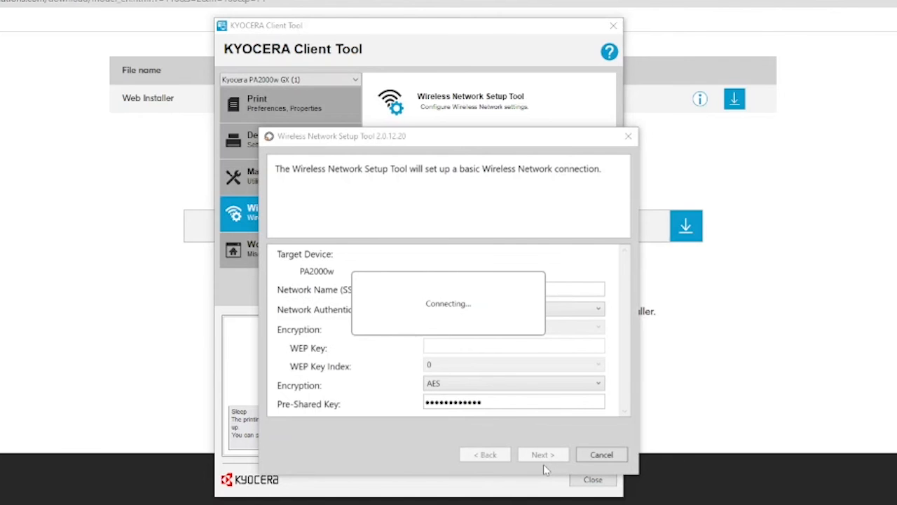
left_click(601, 455)
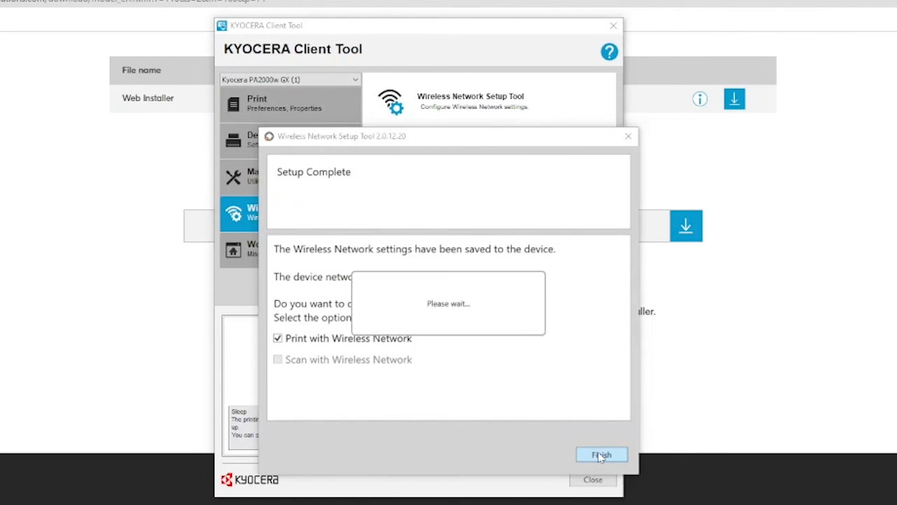